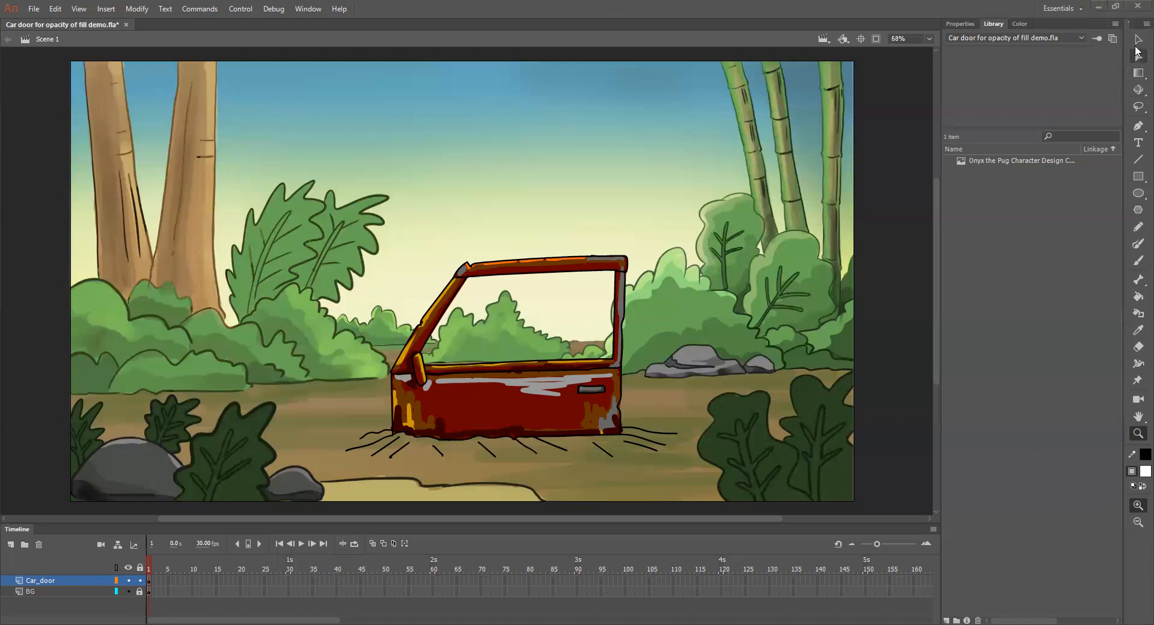
- Select the whole car door drawing with a freehand Lasso loop
left_click(1137, 107)
mouse_move(658, 211)
left_mouse_down()
mouse_move(355, 281)
mouse_move(329, 368)
mouse_move(344, 430)
mouse_move(318, 451)
mouse_move(380, 471)
mouse_move(609, 480)
mouse_move(704, 468)
left_mouse_up()
left_click_drag(697, 272, 606, 183)
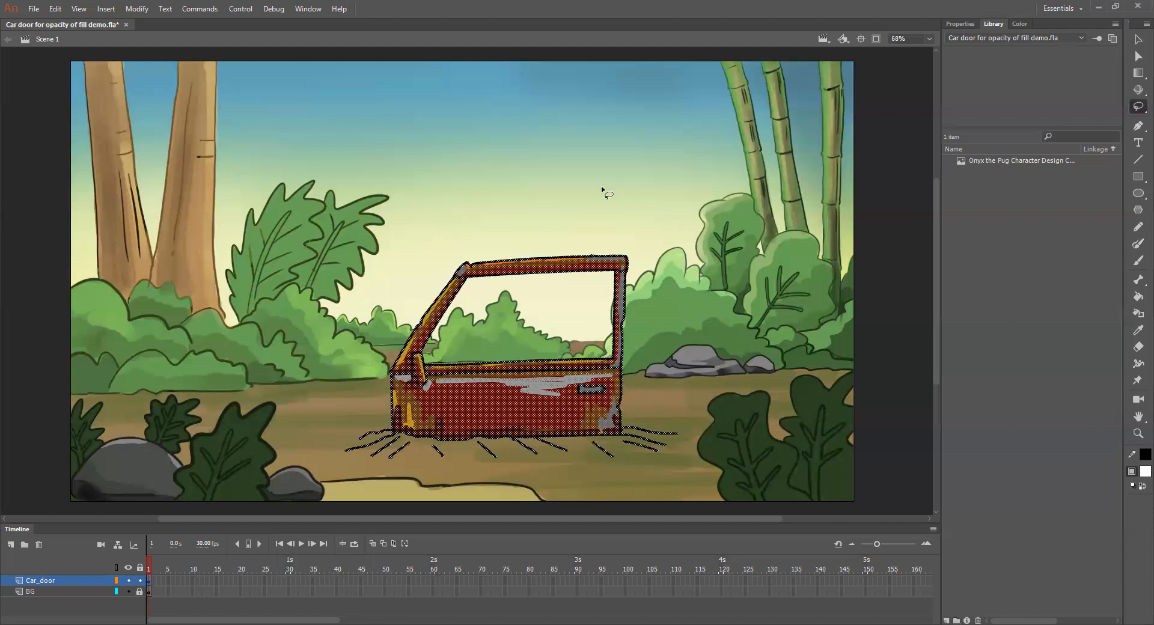
- Unlock the BG layer, lasso part of the background artwork, and lock the layer again
left_click(140, 593)
left_click(1135, 112)
left_click(1071, 107)
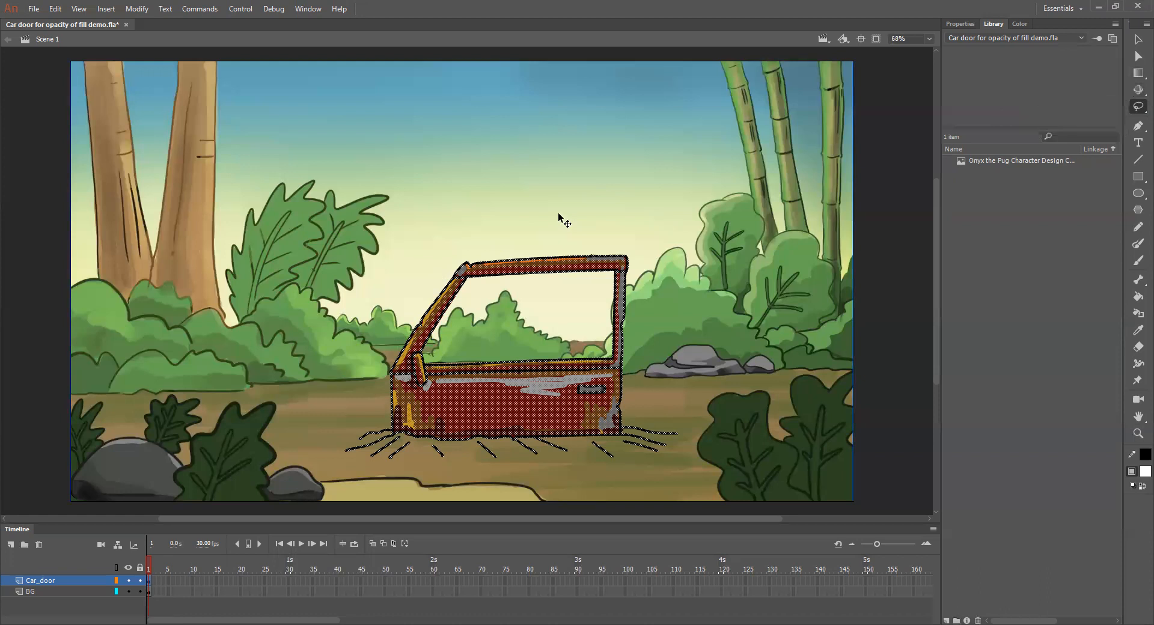
mouse_move(533, 211)
left_mouse_down()
mouse_move(368, 263)
mouse_move(358, 313)
mouse_move(408, 249)
mouse_move(388, 488)
mouse_move(625, 489)
mouse_move(452, 177)
mouse_move(399, 213)
left_mouse_up()
left_click(140, 591)
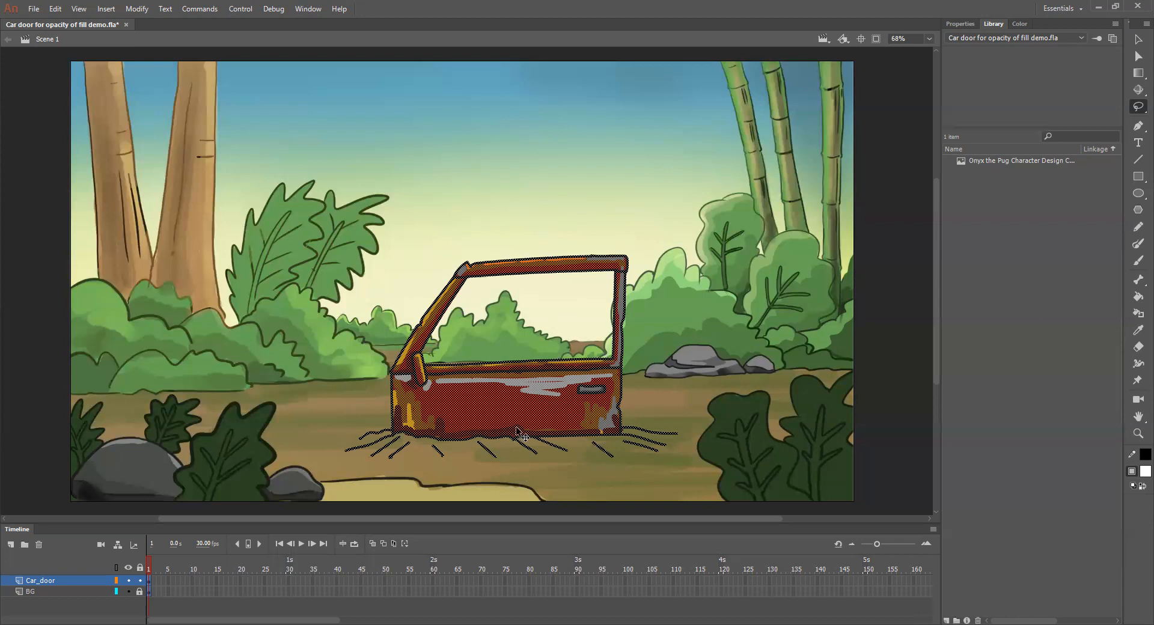
- Lasso the upper-right part of the door's window frame and clear the selection
mouse_move(576, 325)
left_mouse_down()
mouse_move(661, 288)
mouse_move(642, 199)
left_mouse_up()
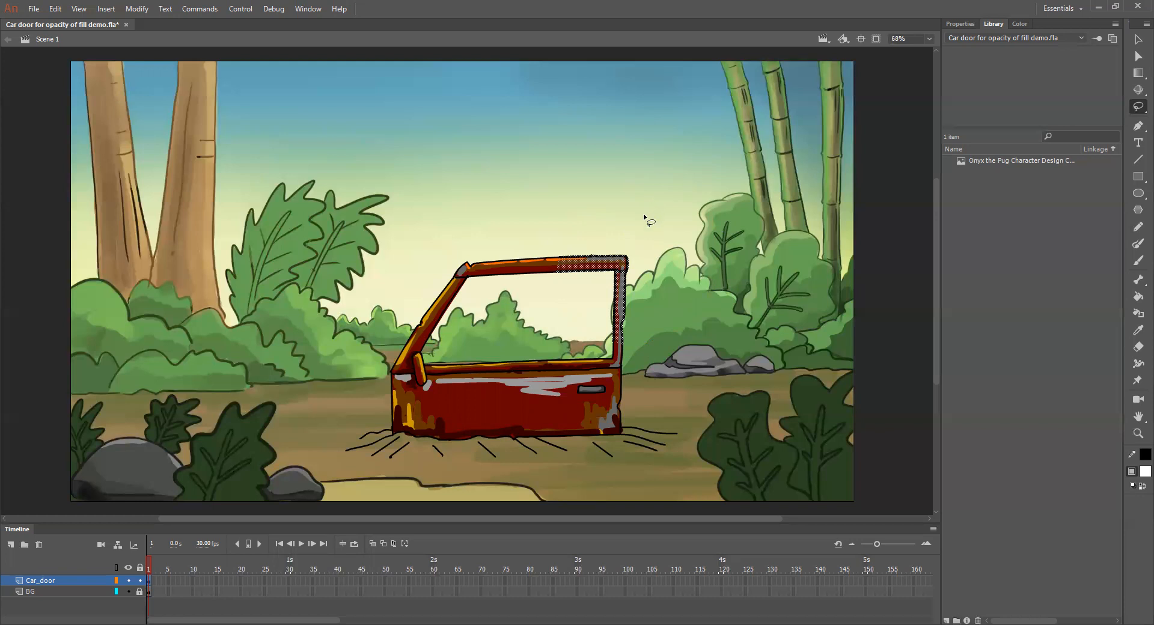
left_click(657, 190)
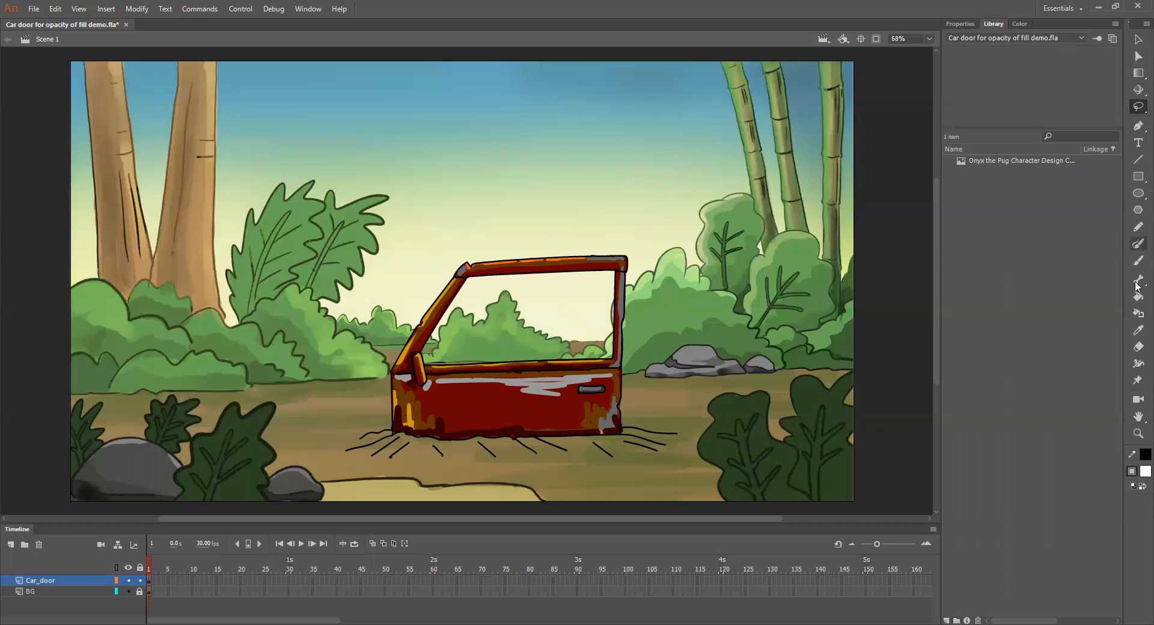
left_click(1136, 472)
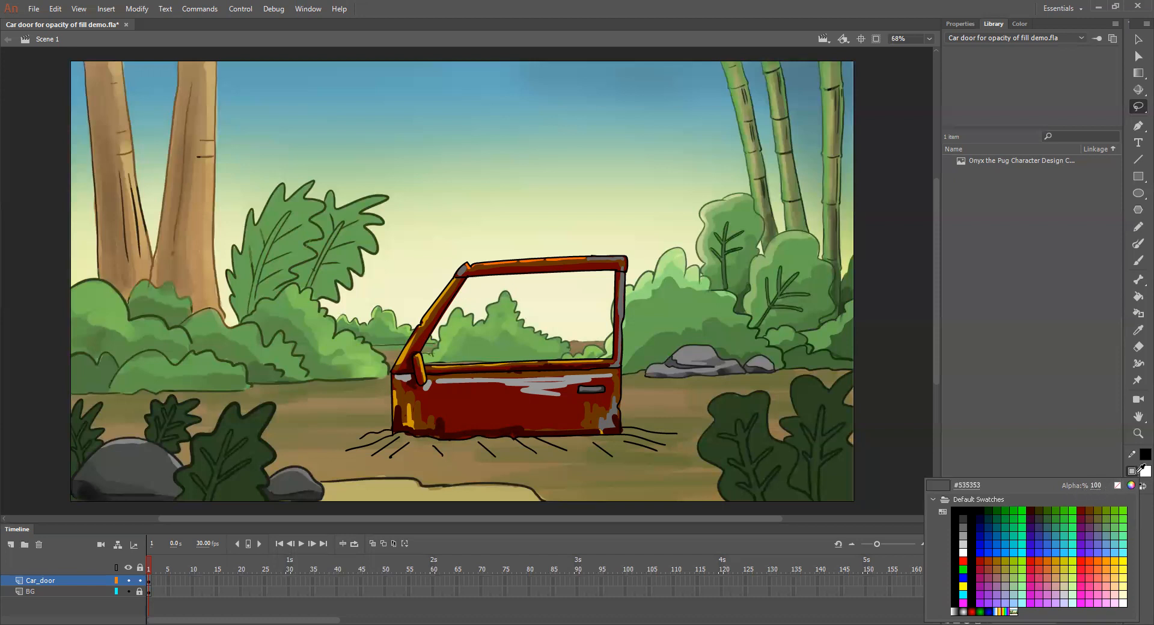
key("Escape")
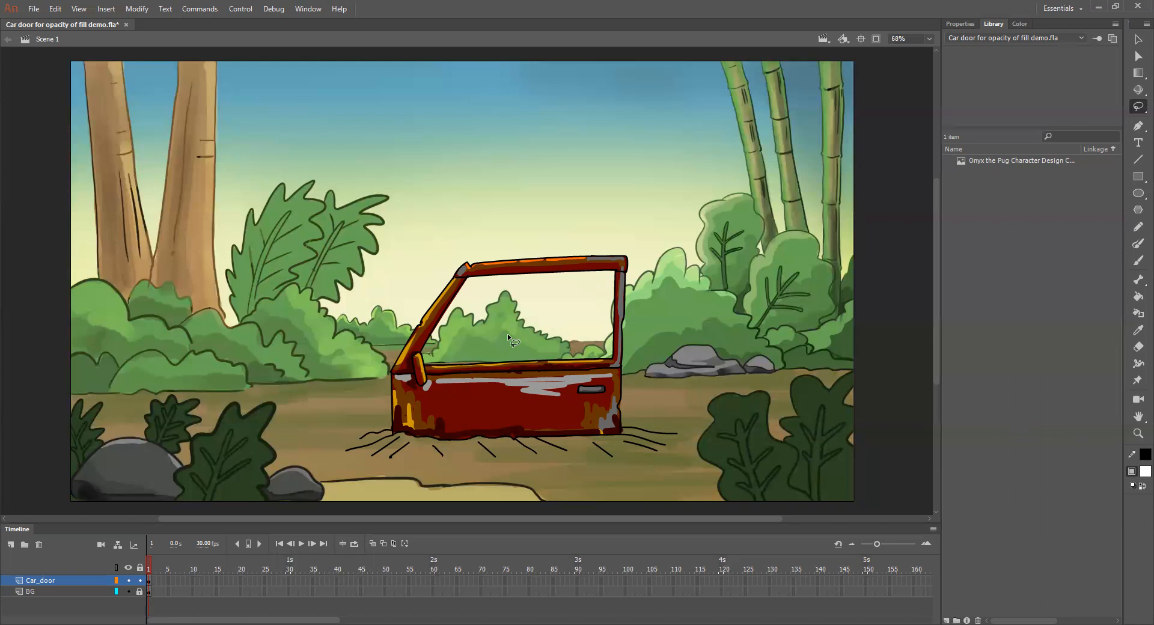
- Fill the empty car window with opaque blue #00CCFF using the Paint Bucket tool
left_click(1137, 474)
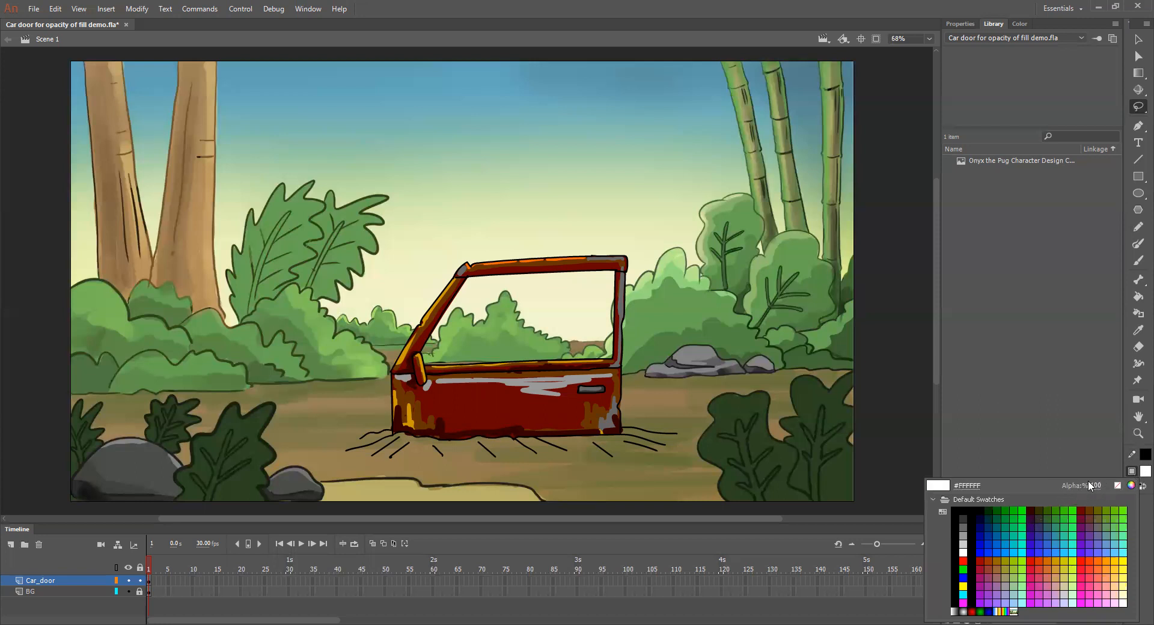
left_click(1015, 552)
left_click(1138, 298)
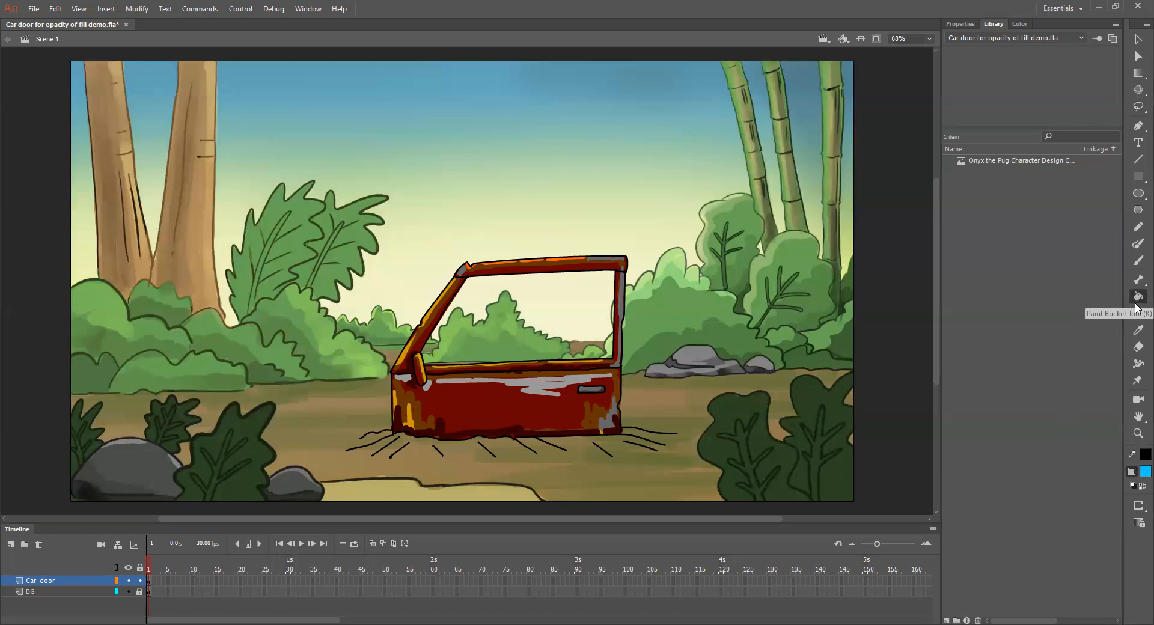
left_click(1136, 509)
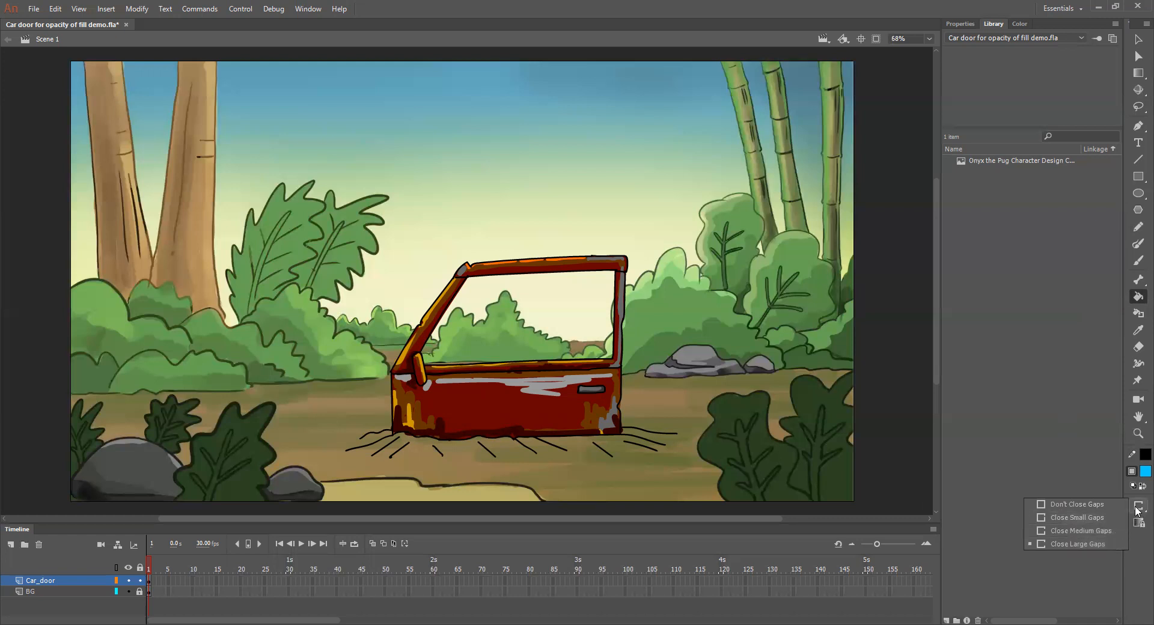
left_click(1138, 510)
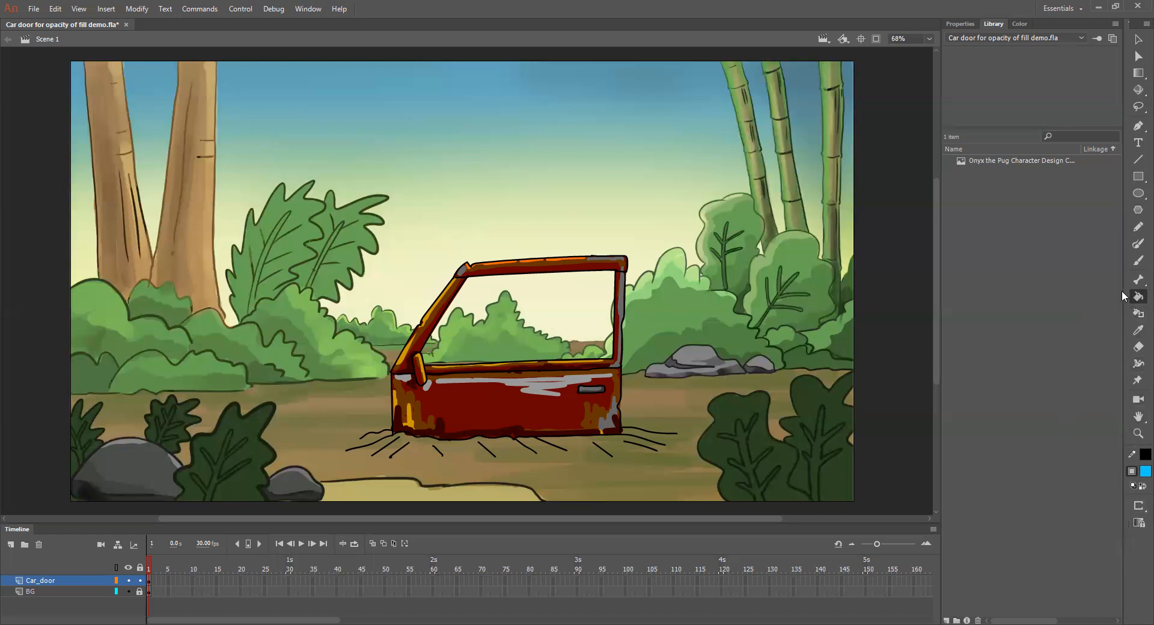
left_click(539, 299)
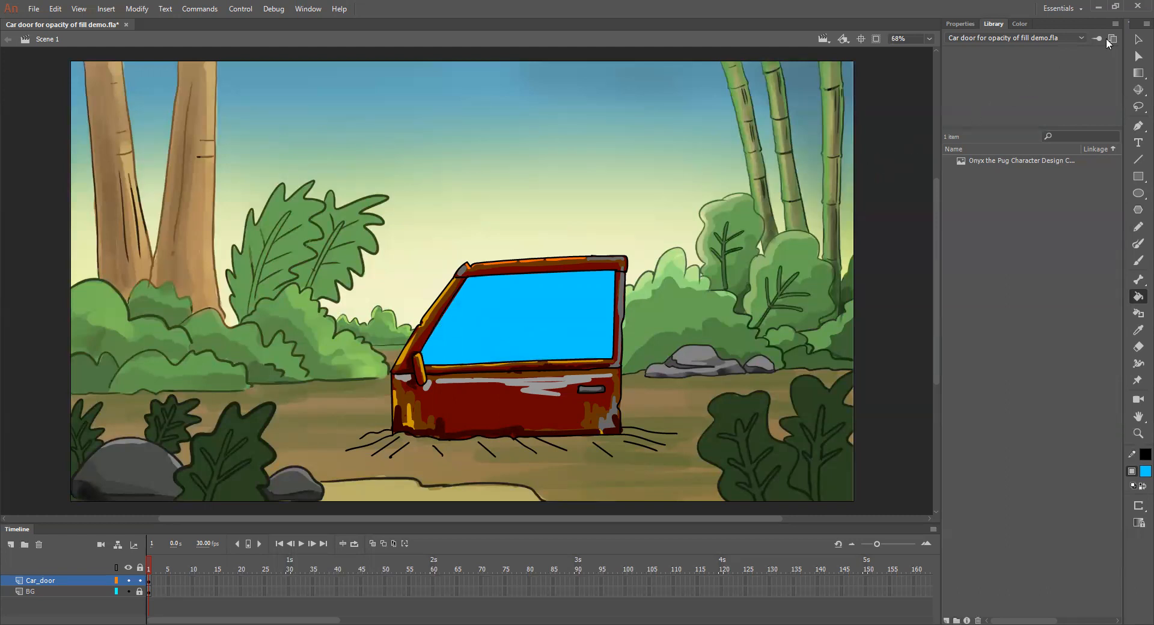
- Select the blue window fill, reduce its alpha to 52%, and deselect it
left_click(1138, 40)
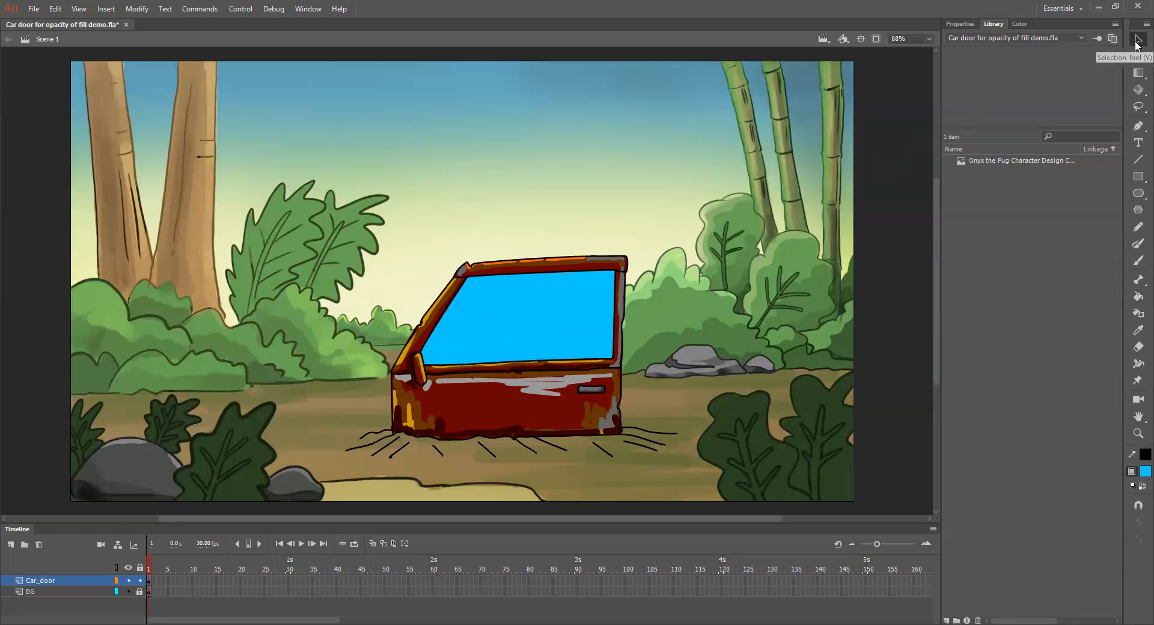
left_click(520, 327)
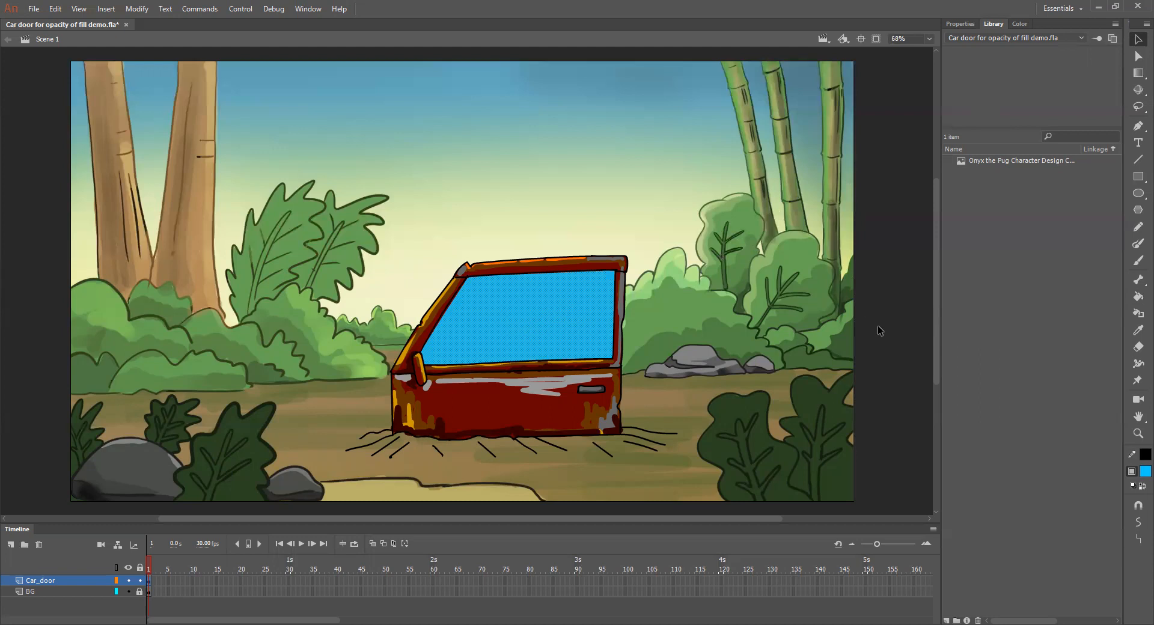
left_click(1143, 469)
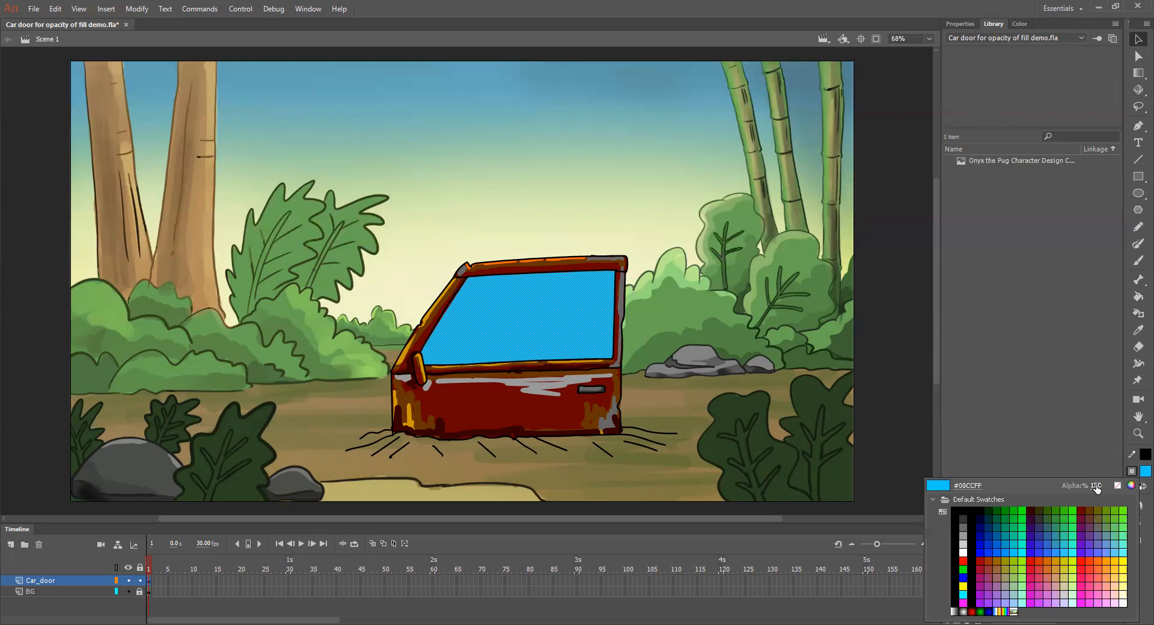
left_click_drag(1096, 489, 1072, 490)
key("Return")
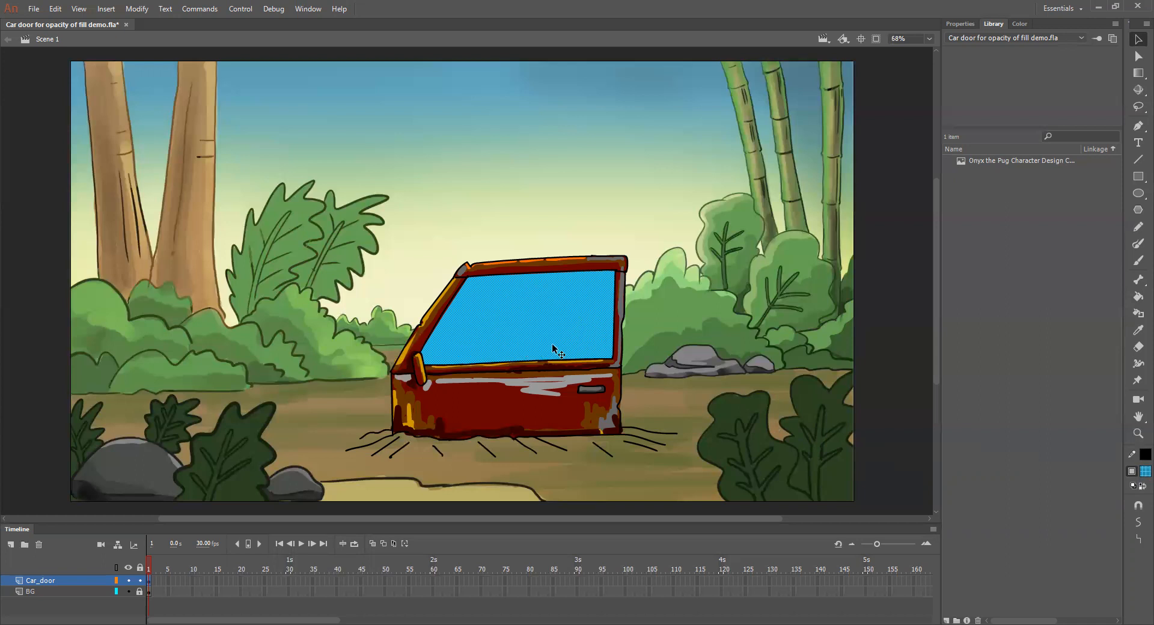
left_click(640, 198)
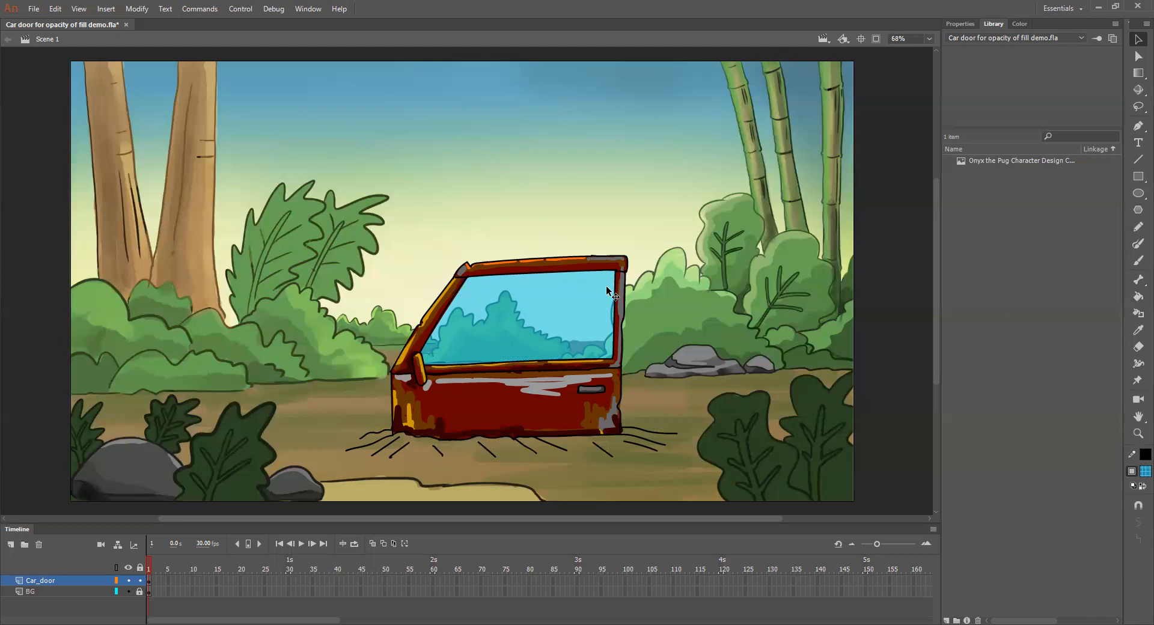
- Delete the blue fill from the car window and reset the fill colour's alpha to 100%
left_click(549, 315)
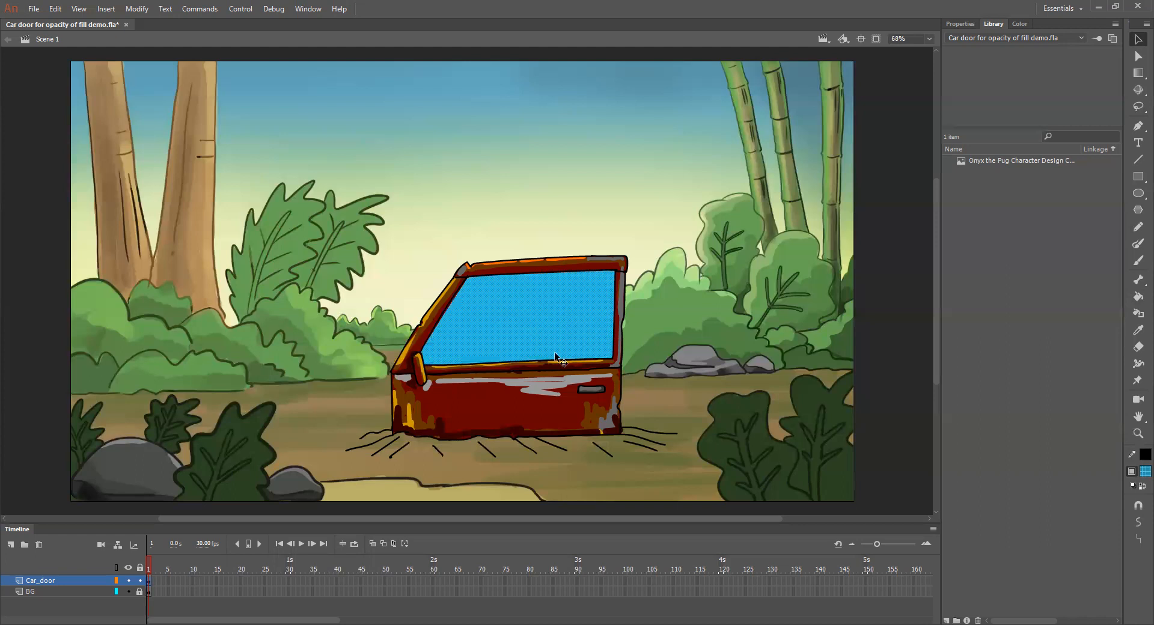
key("Delete")
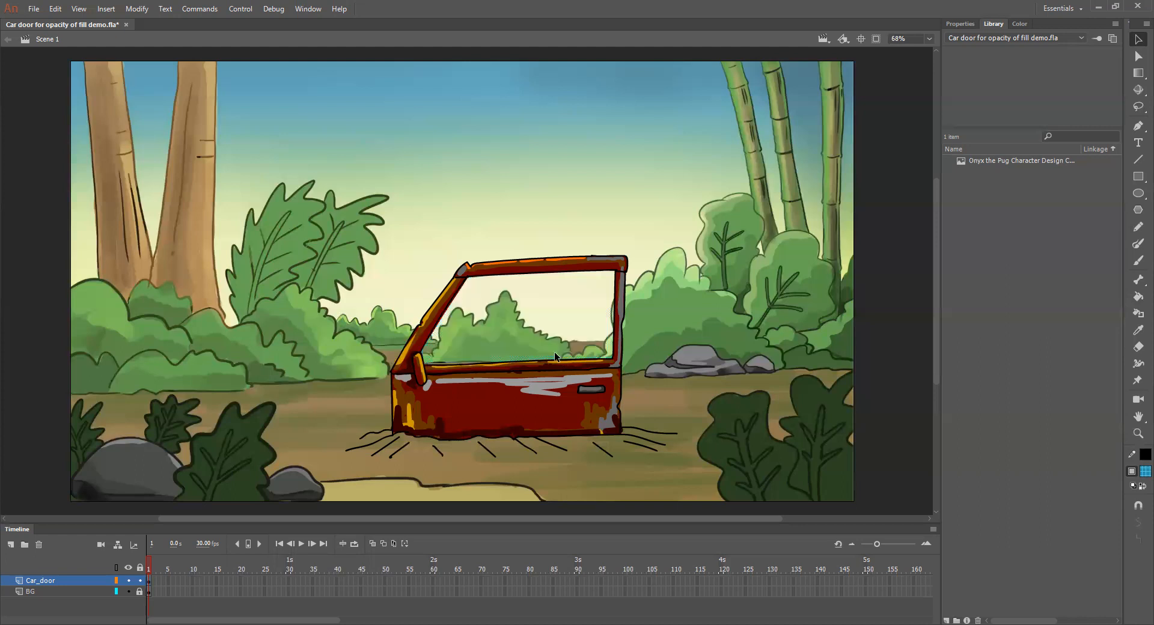
left_click(1144, 471)
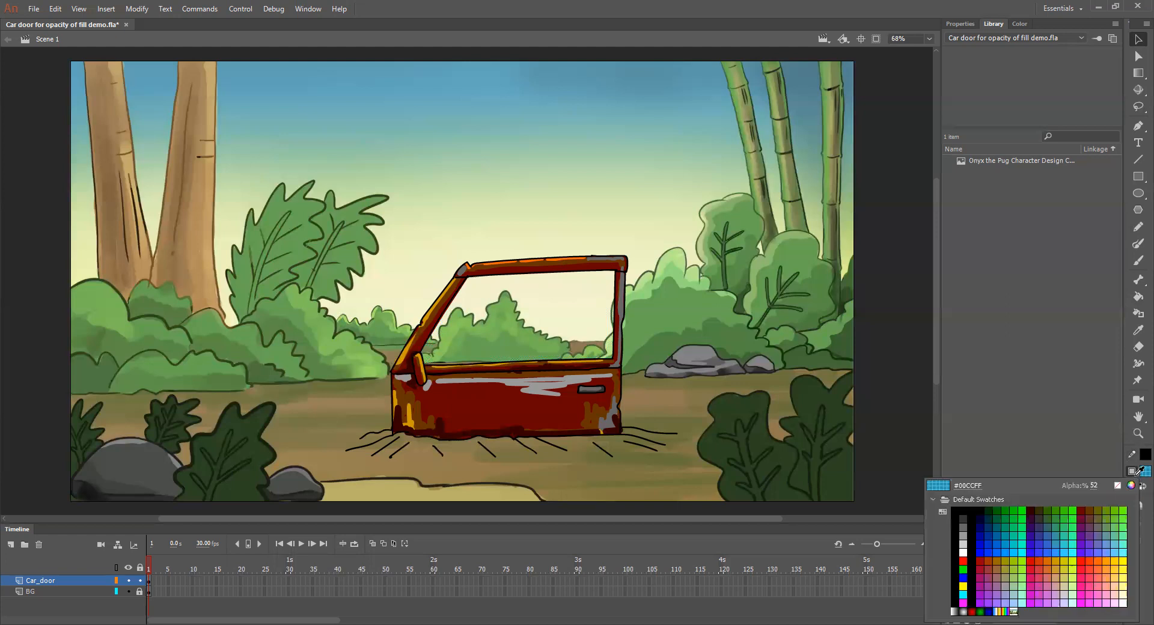
left_click_drag(1095, 490, 1137, 485)
left_click(1135, 476)
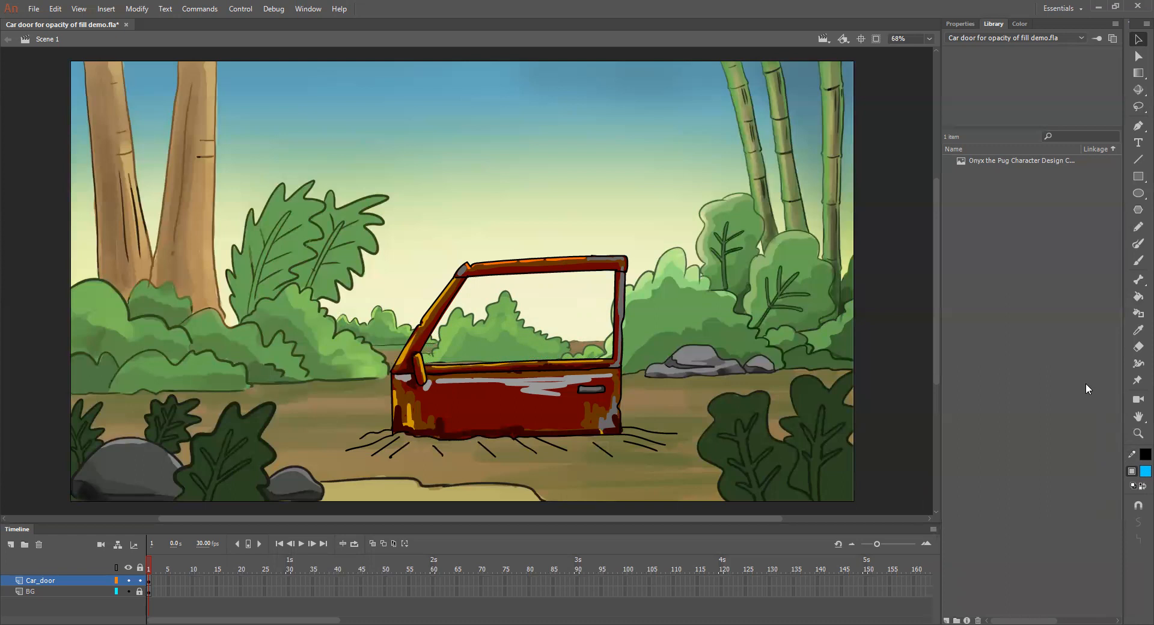
left_click(1140, 473)
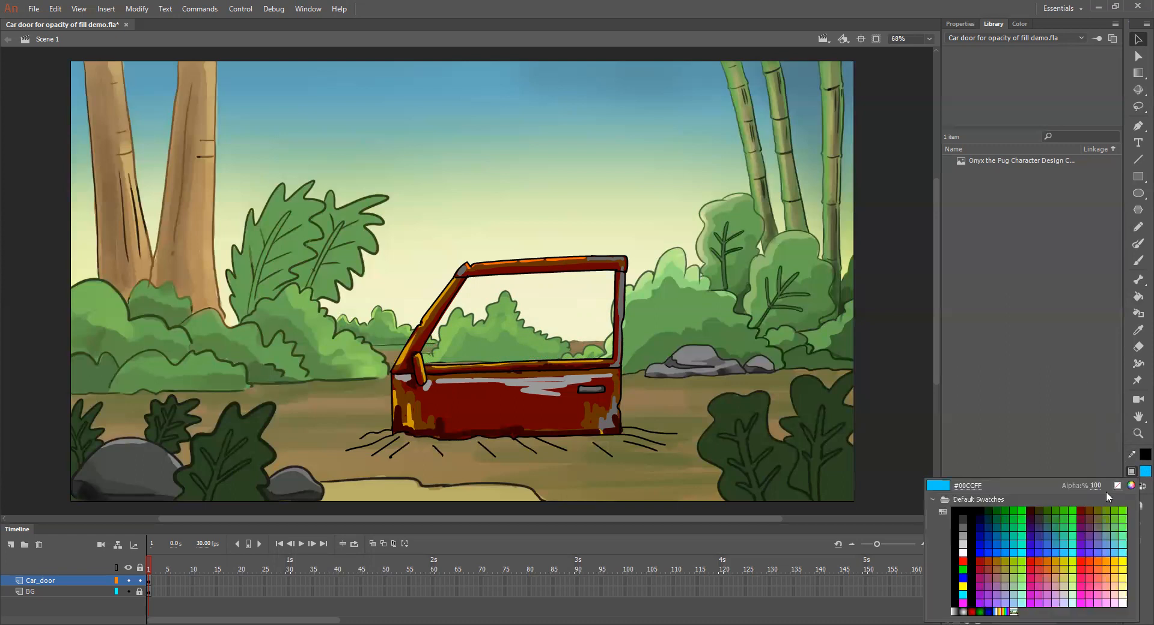
left_click(1138, 472)
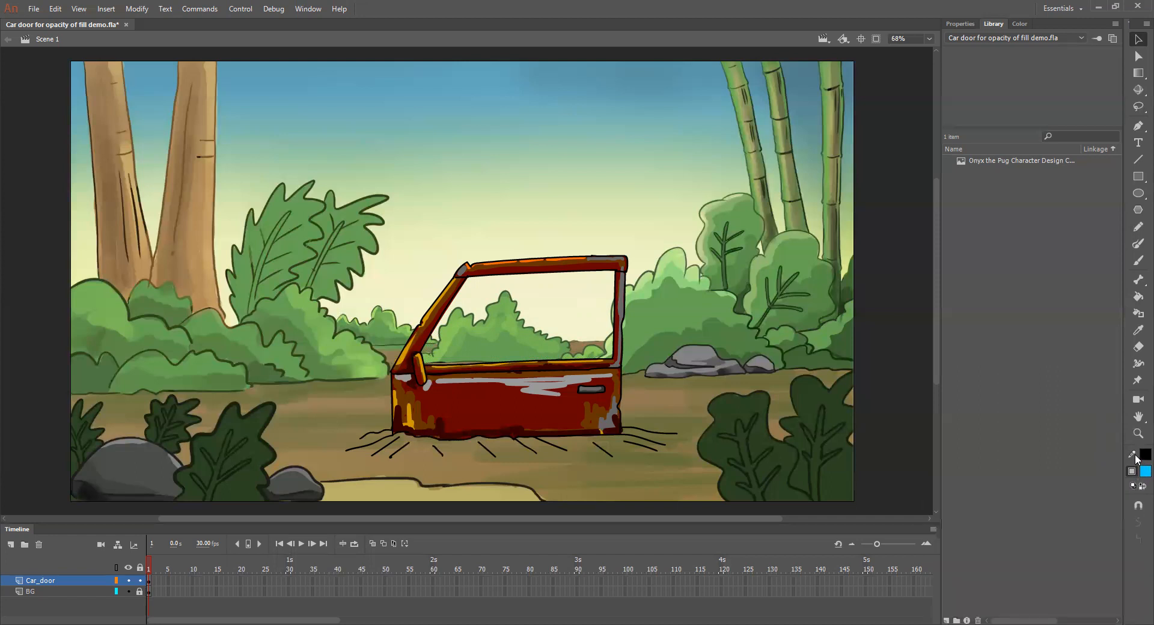
left_click(1143, 455)
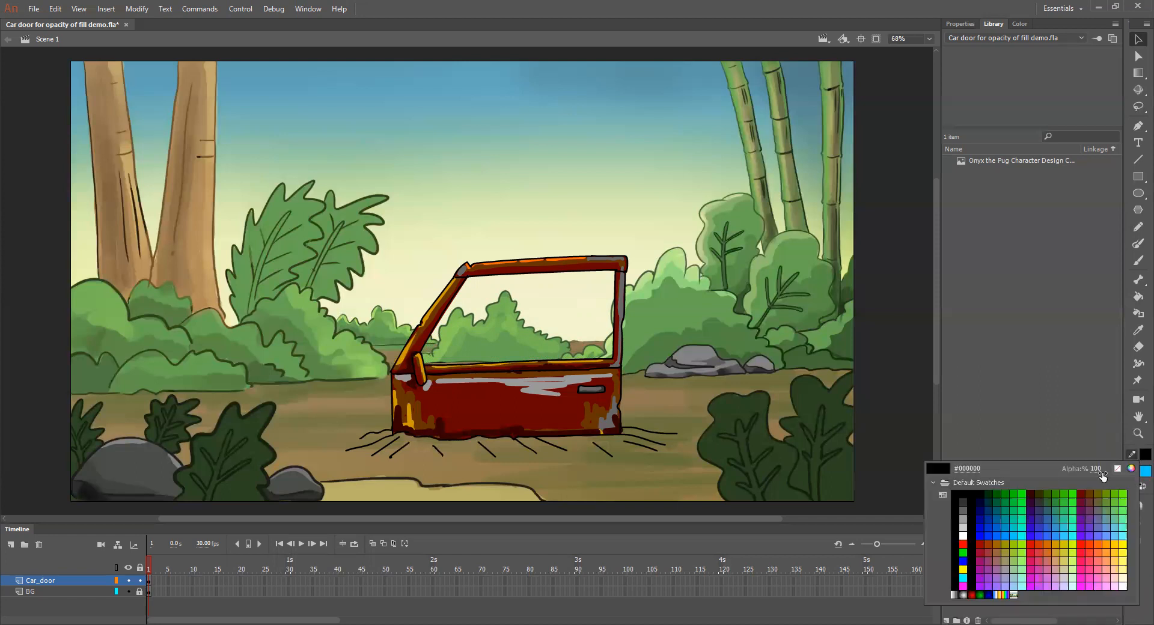
left_click(1137, 455)
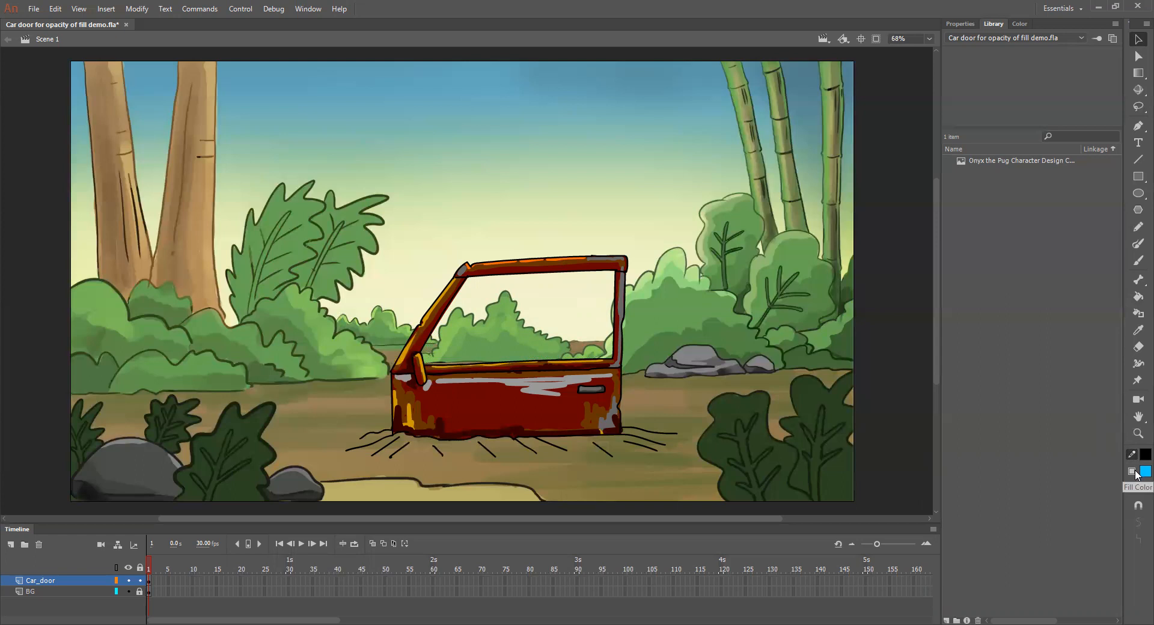
left_click(1136, 475)
left_click(1136, 476)
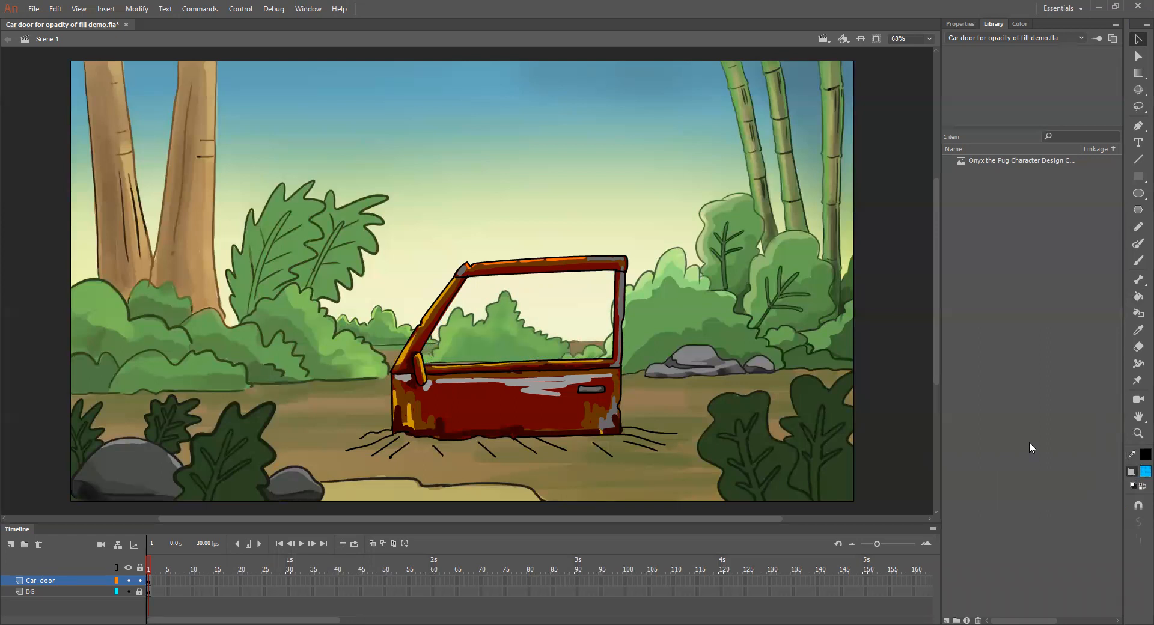
- Lower the fill colour's alpha to make it semi-transparent and choose a dark grey swatch
left_click(1145, 471)
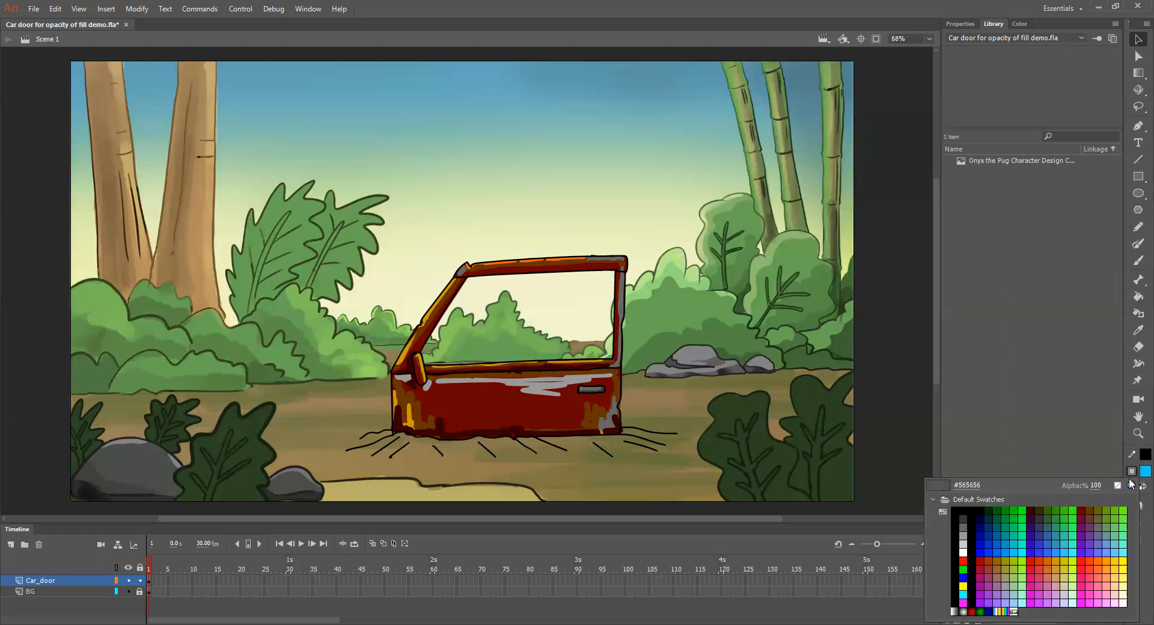
left_click_drag(1096, 487, 1076, 488)
key("Return")
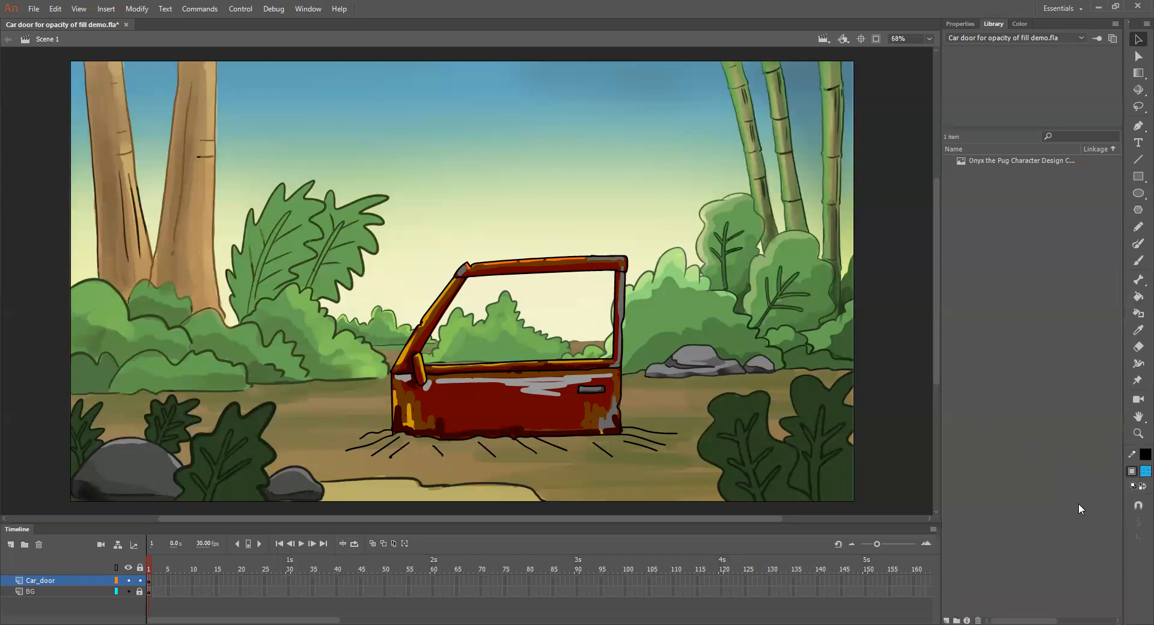
left_click(1146, 472)
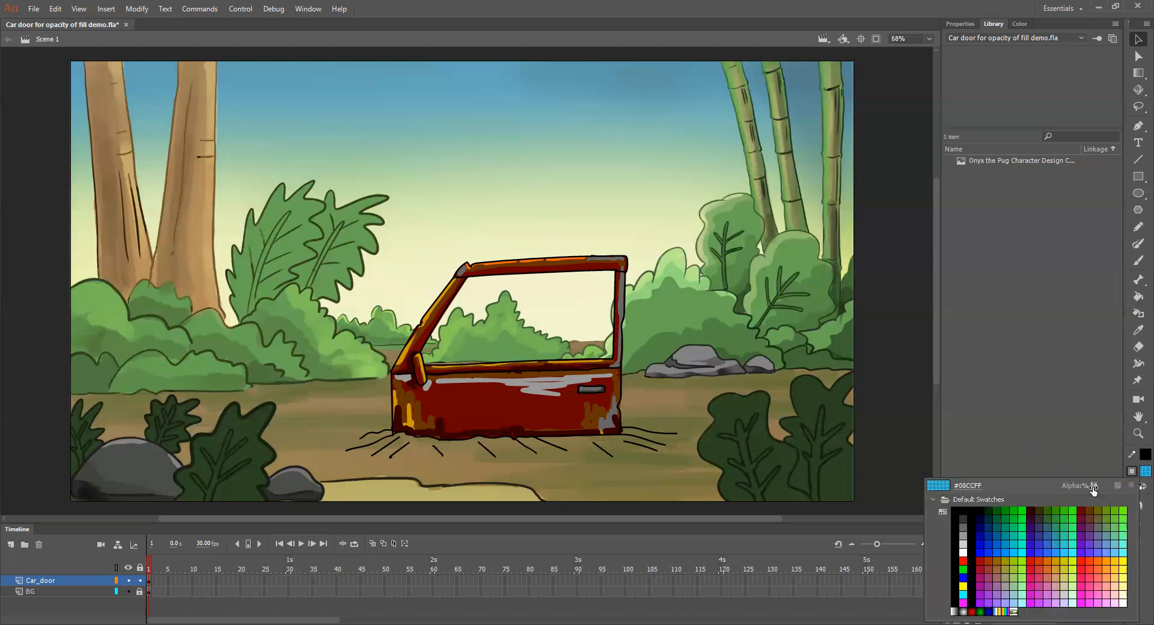
left_click(1136, 473)
left_click(1145, 472)
left_click(964, 518)
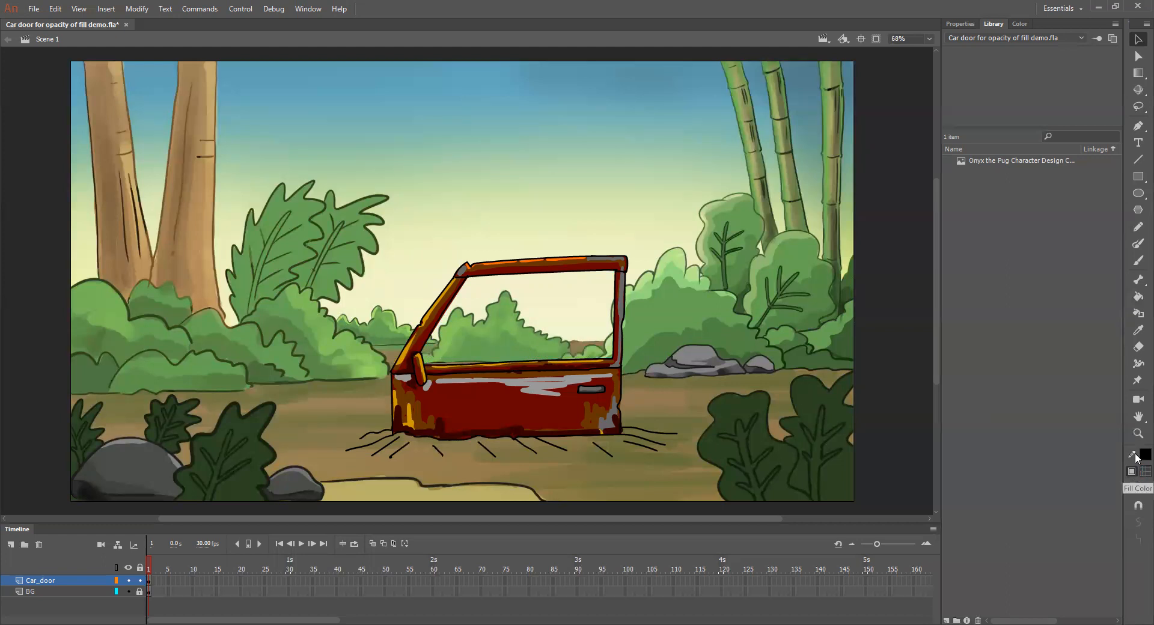
- Fill the car window with the semi-transparent dark grey using the Paint Bucket tool
left_click(1138, 298)
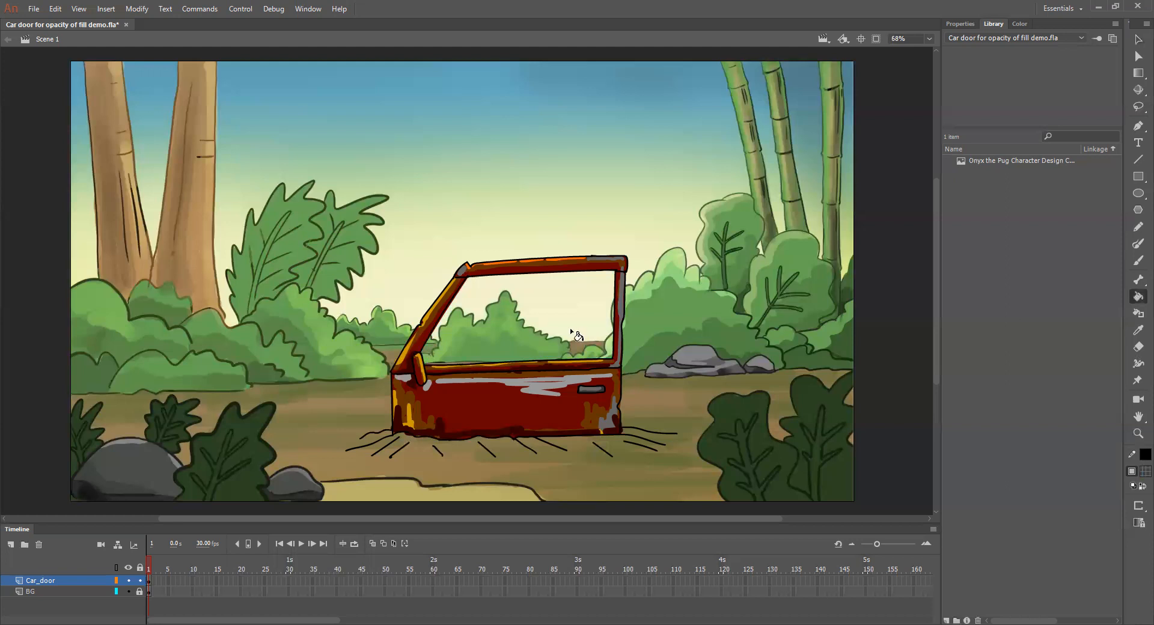
left_click(535, 313)
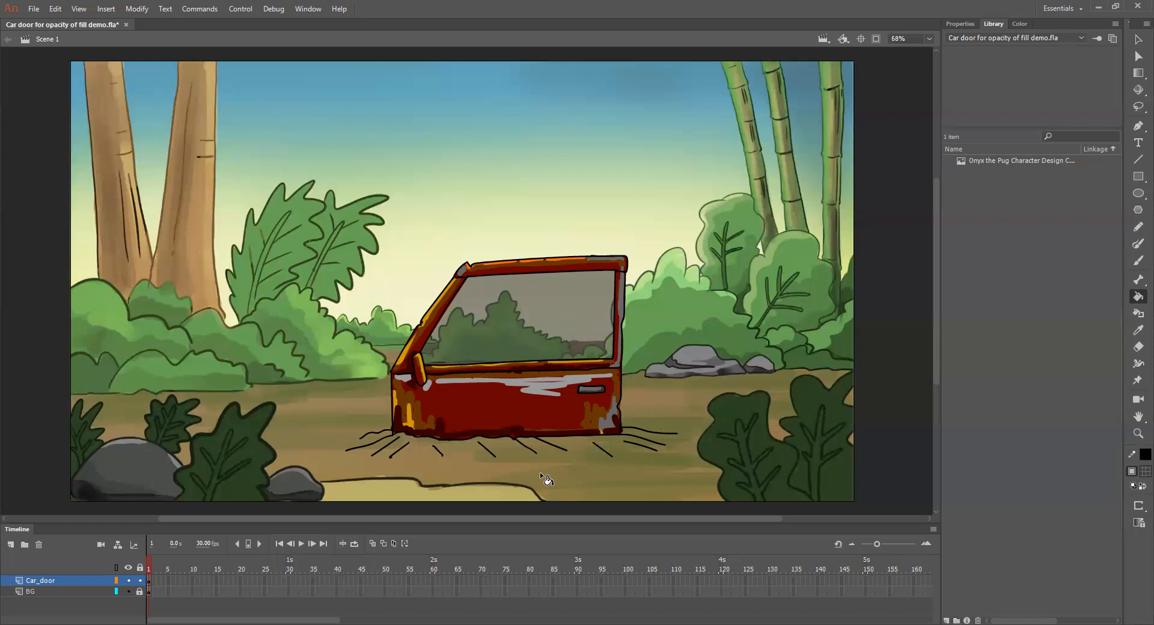
key("z")
left_click_drag(365, 236, 675, 464)
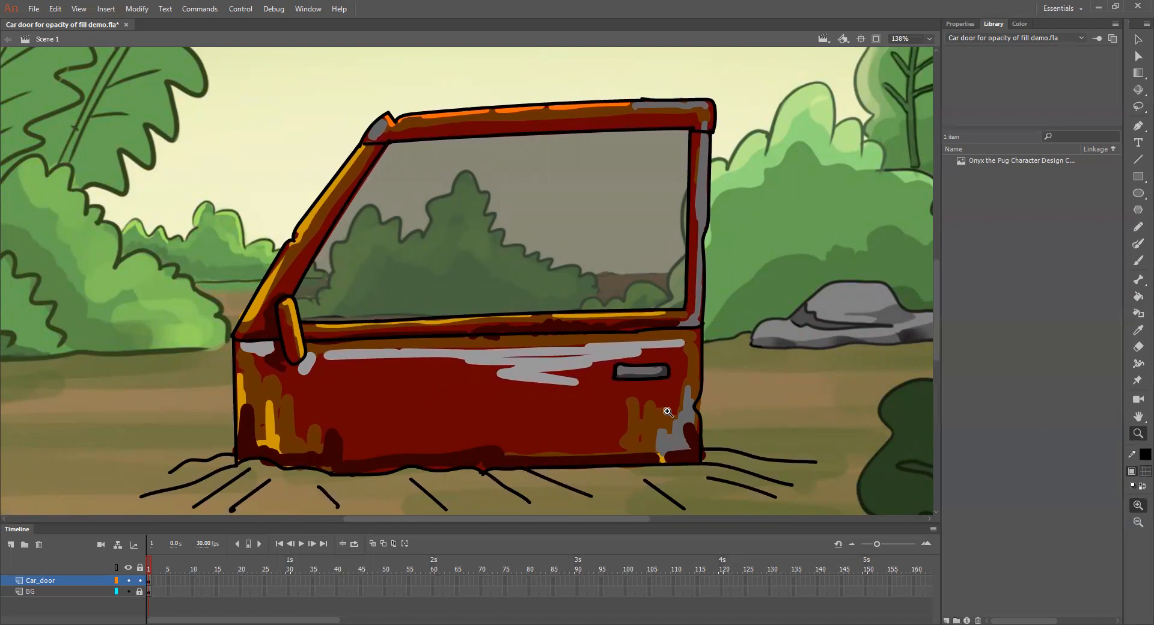
left_click(668, 412, "alt")
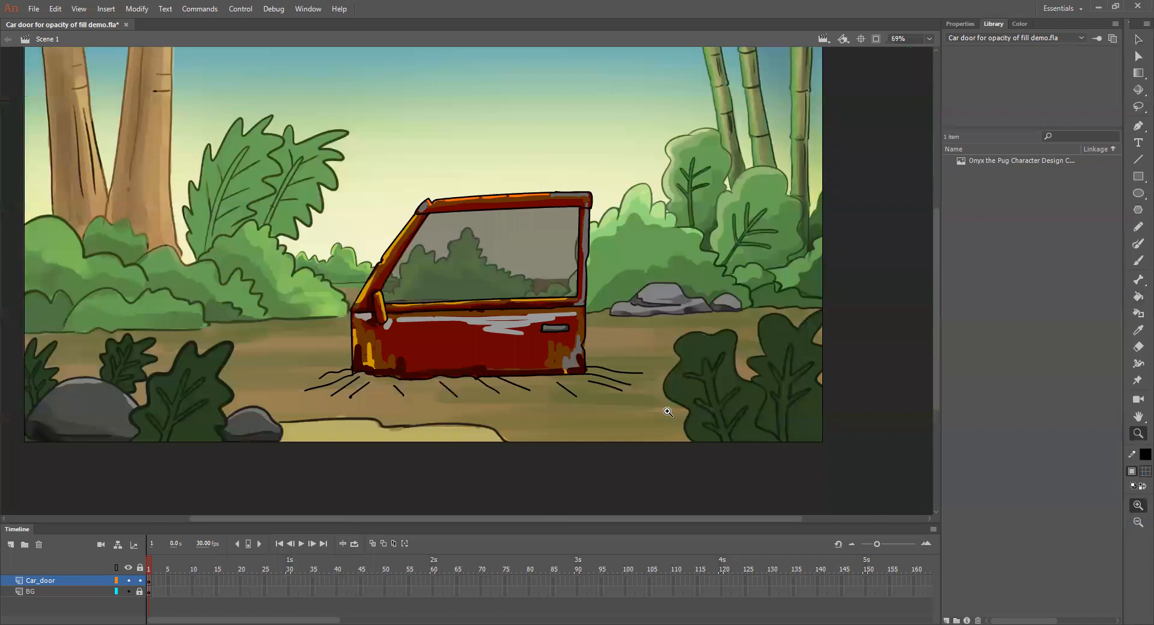
left_click_drag(626, 273, 676, 354)
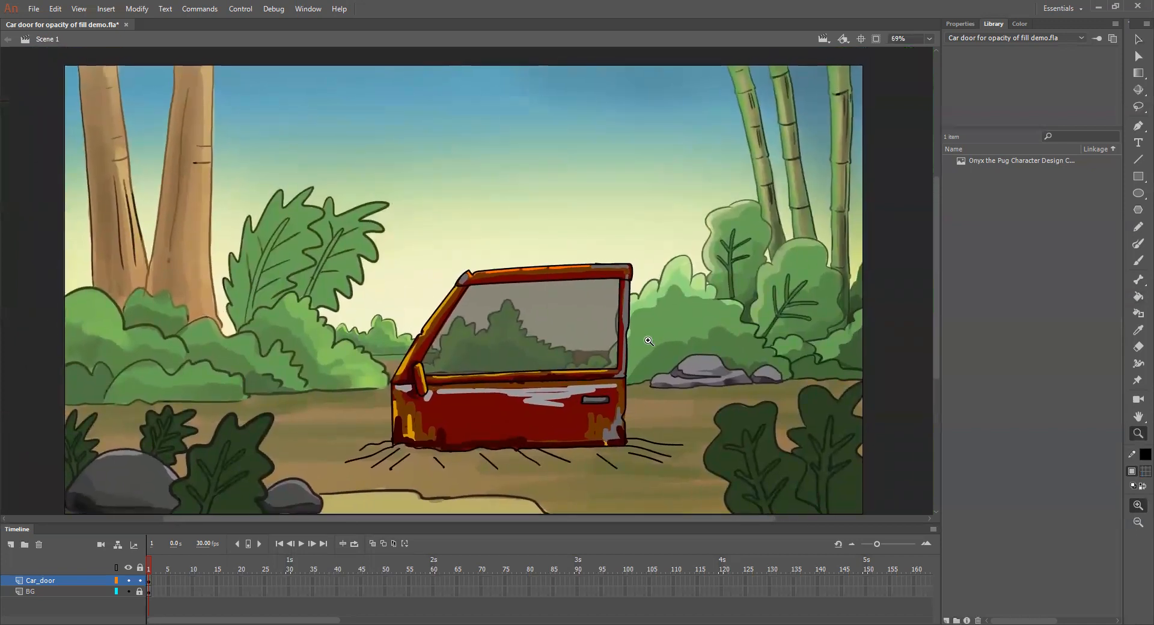